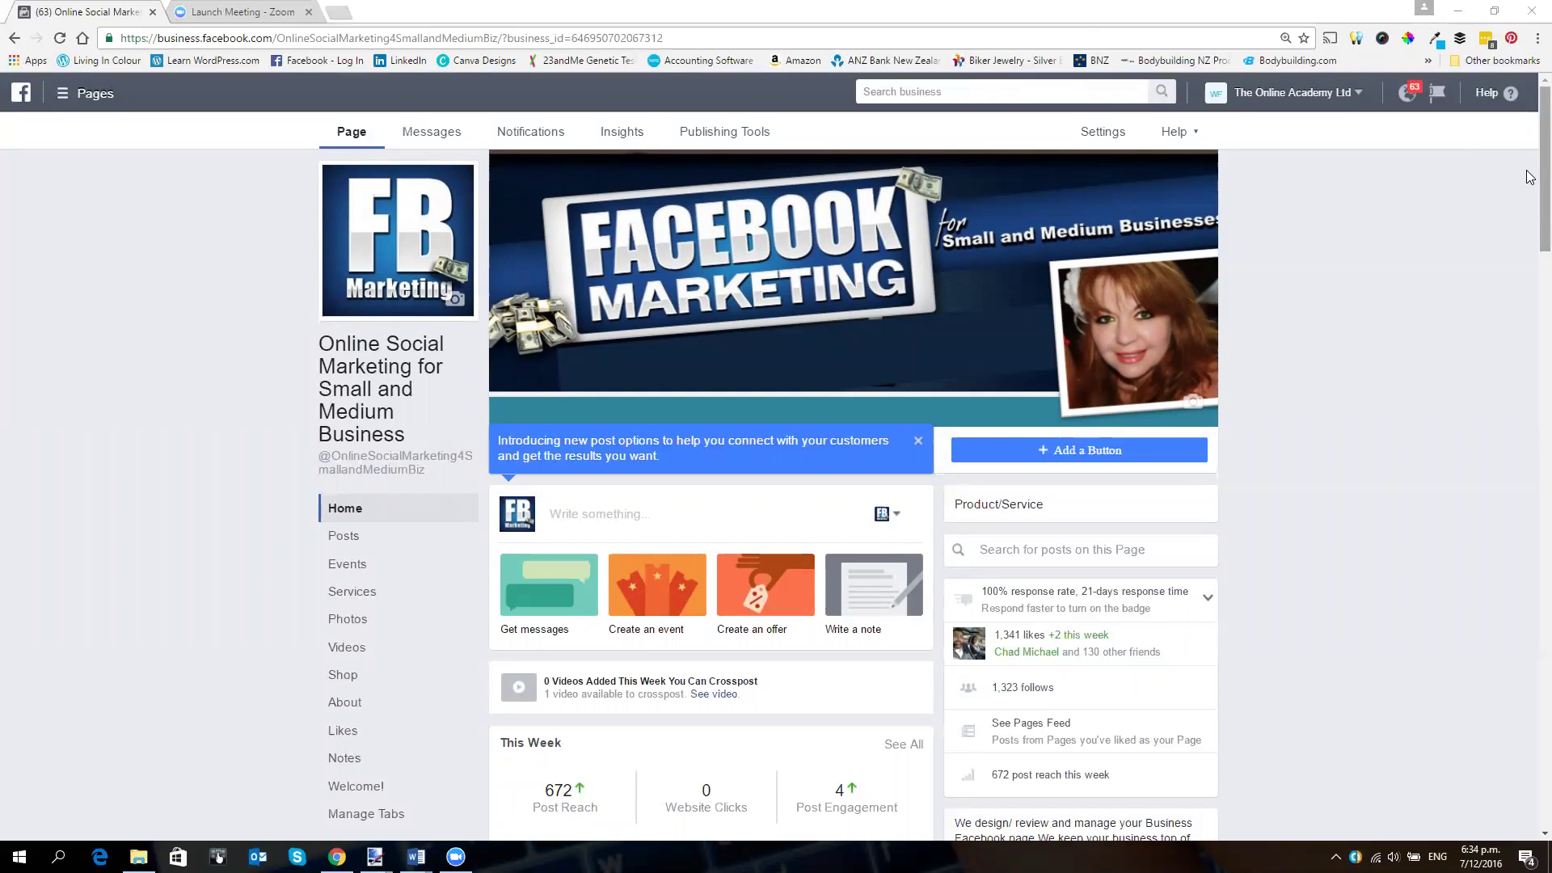
pyautogui.scroll(-1, 1529, 178)
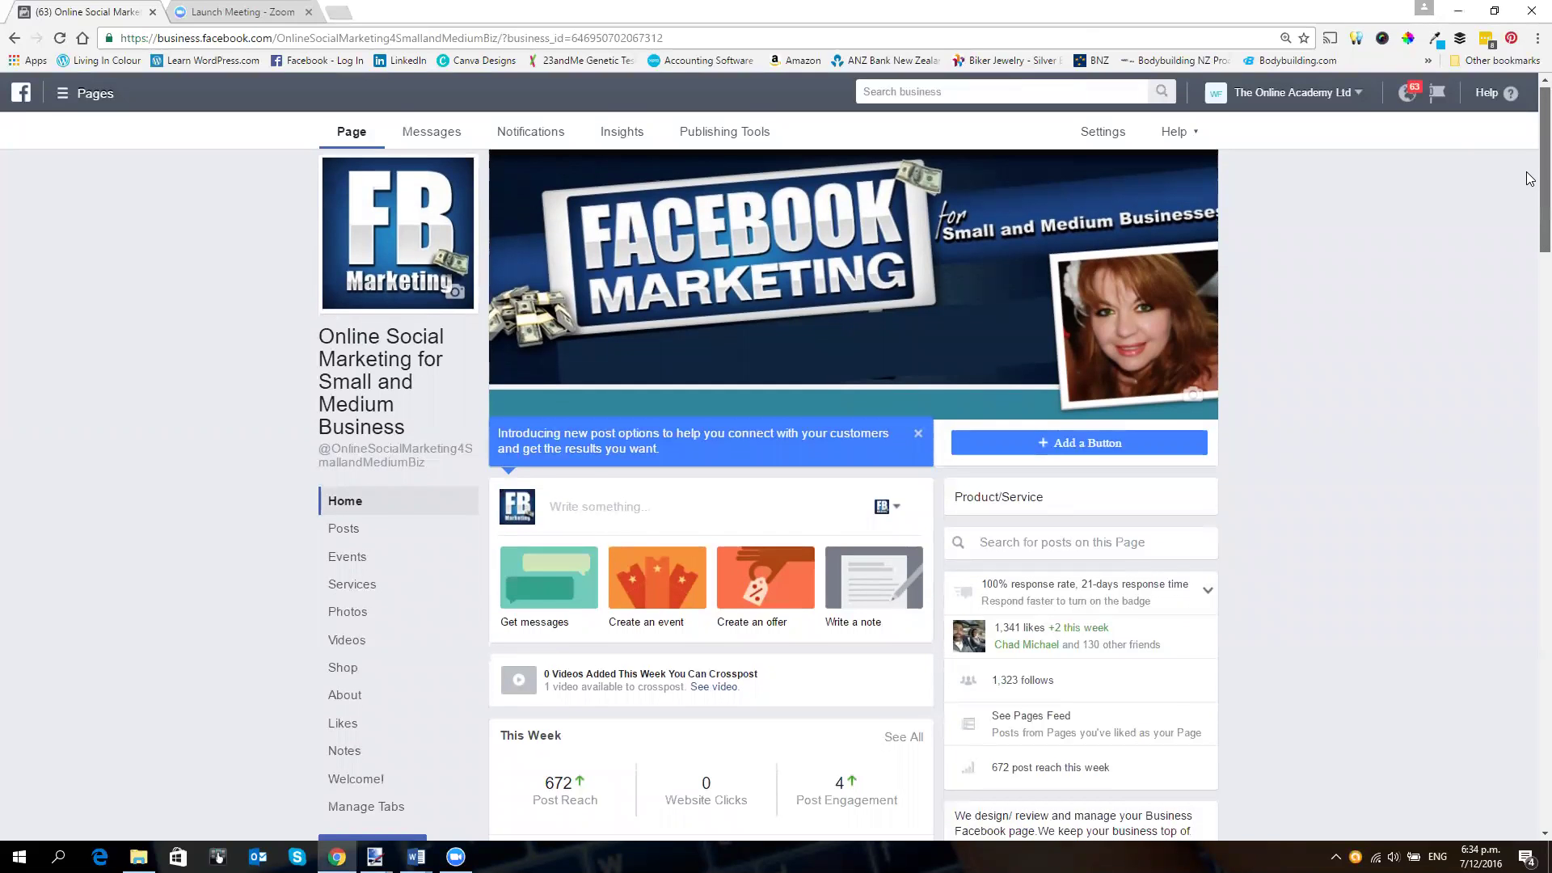
pyautogui.scroll(-2, 1529, 182)
pyautogui.scroll(-2, 1528, 207)
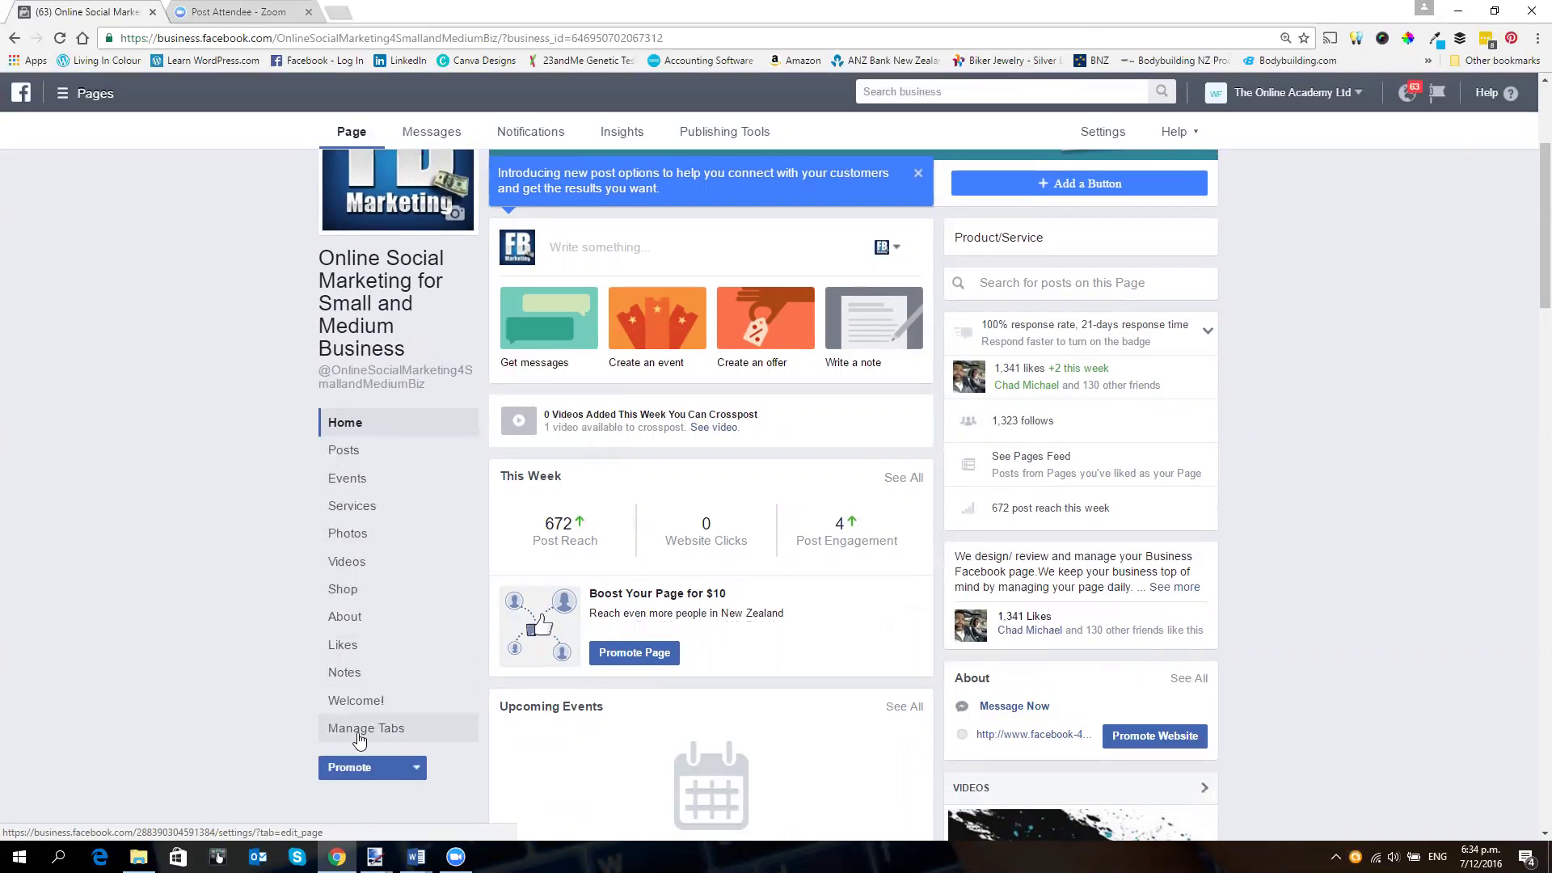
# - Open the page's tab settings and try dragging the Posts tab to a new position
pyautogui.click(370, 729)
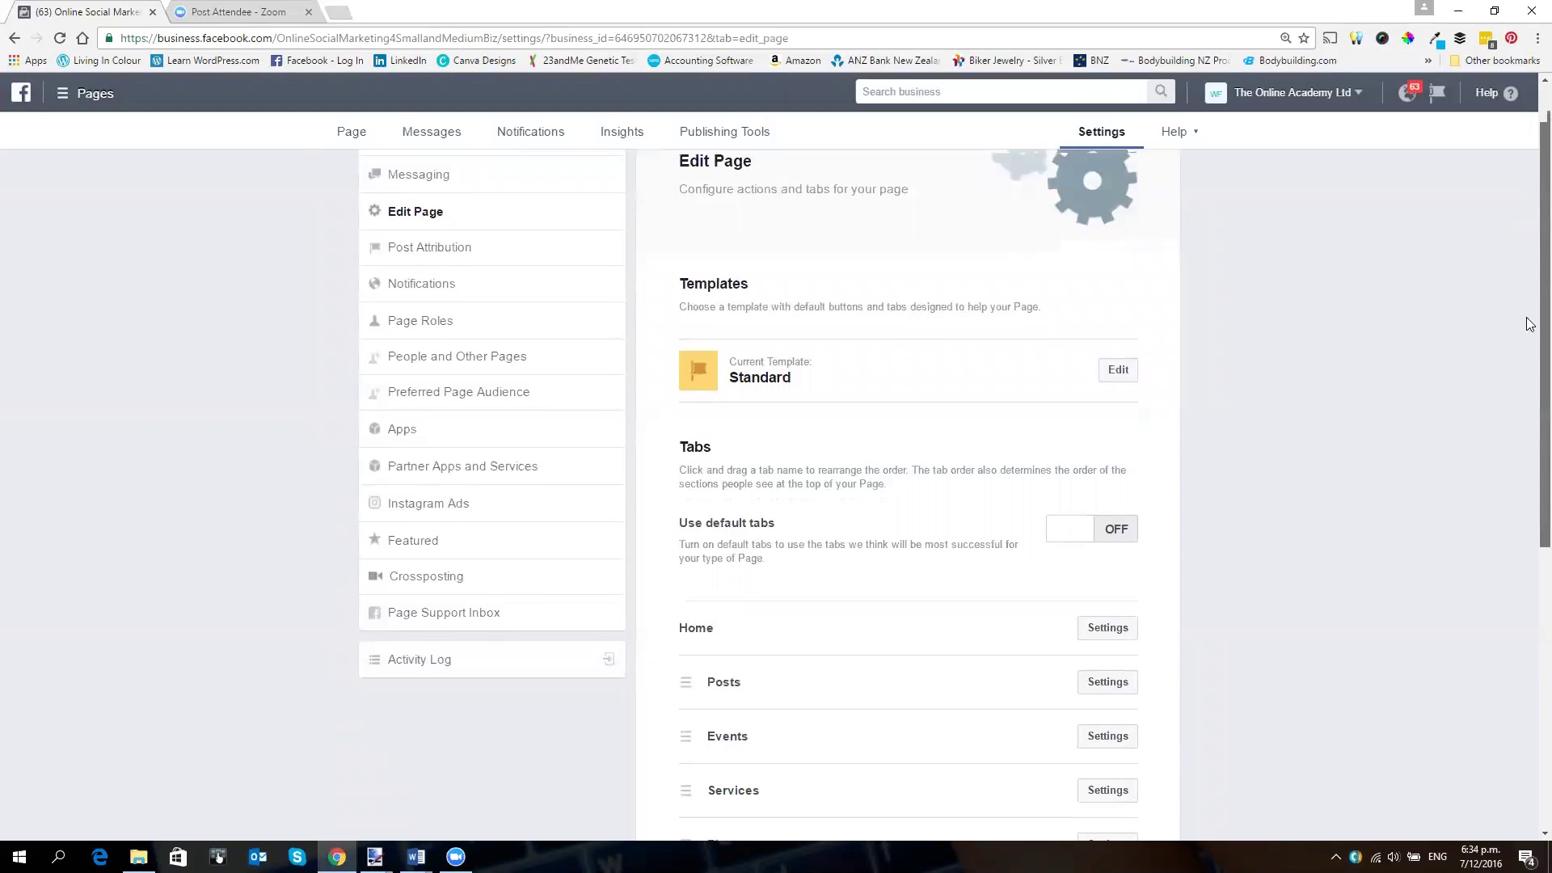
pyautogui.moveTo(1528, 209); pyautogui.dragTo(1528, 462)
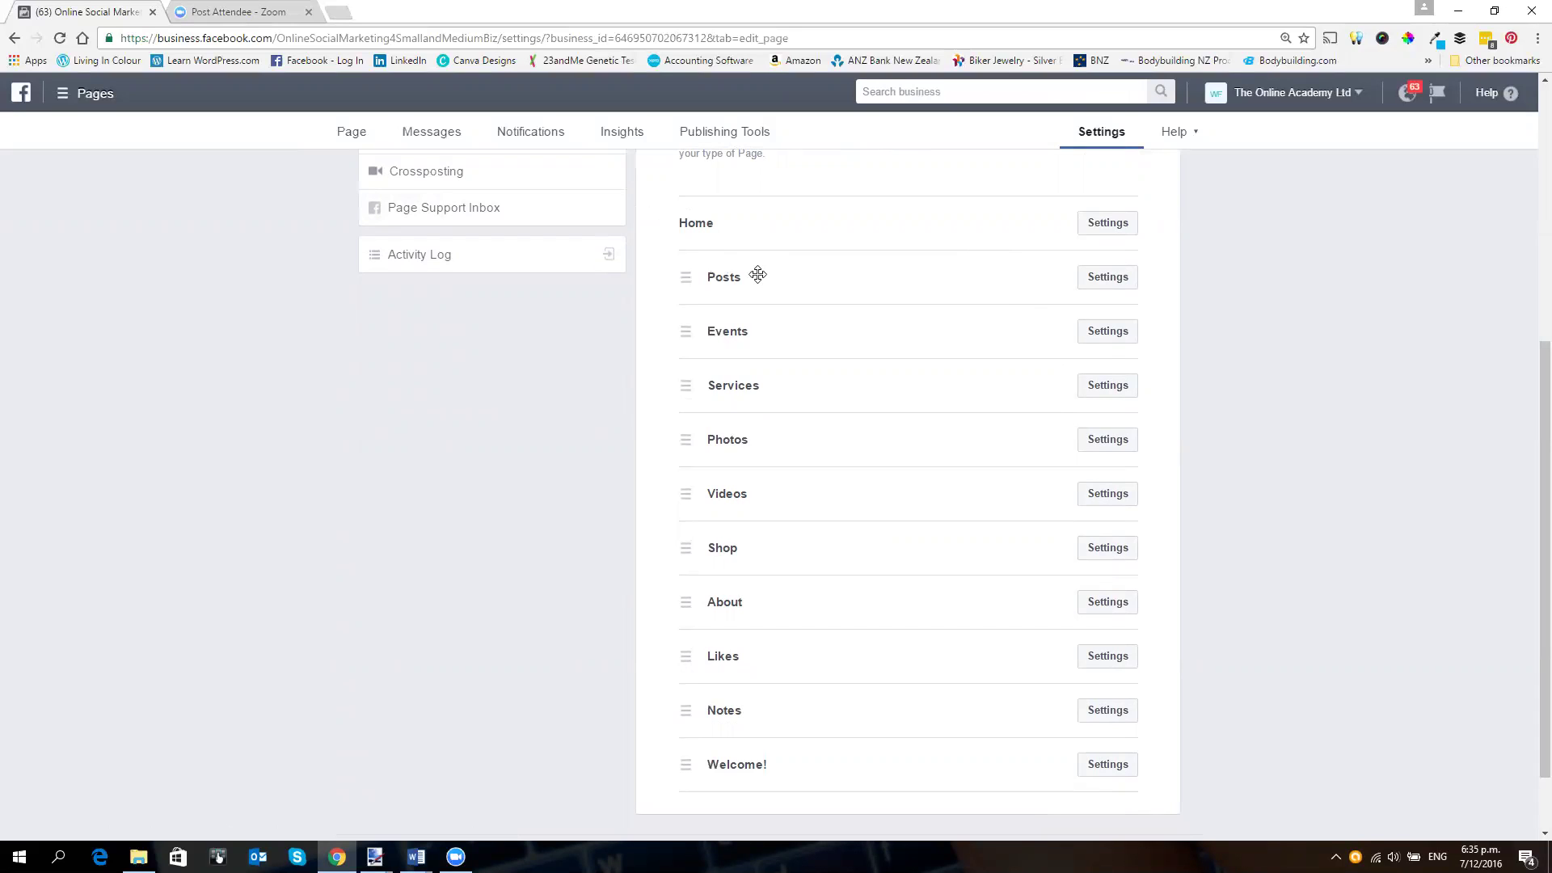
pyautogui.moveTo(758, 275)
pyautogui.mouseDown()
pyautogui.moveTo(789, 355)
pyautogui.moveTo(759, 377)
pyautogui.moveTo(754, 282)
pyautogui.mouseUp()
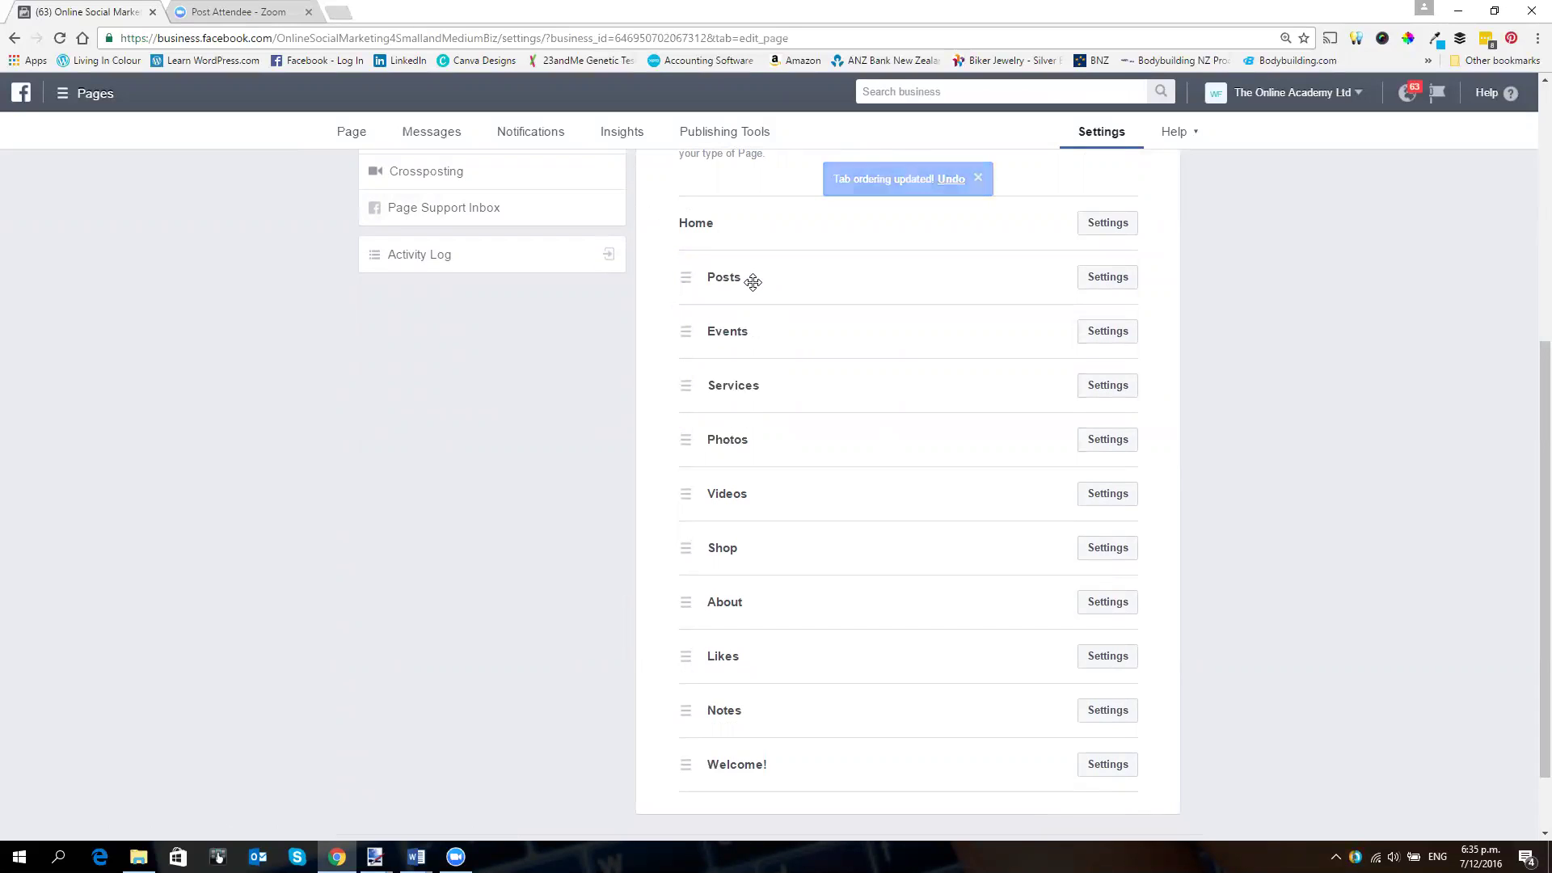
pyautogui.moveTo(755, 277); pyautogui.dragTo(780, 372)
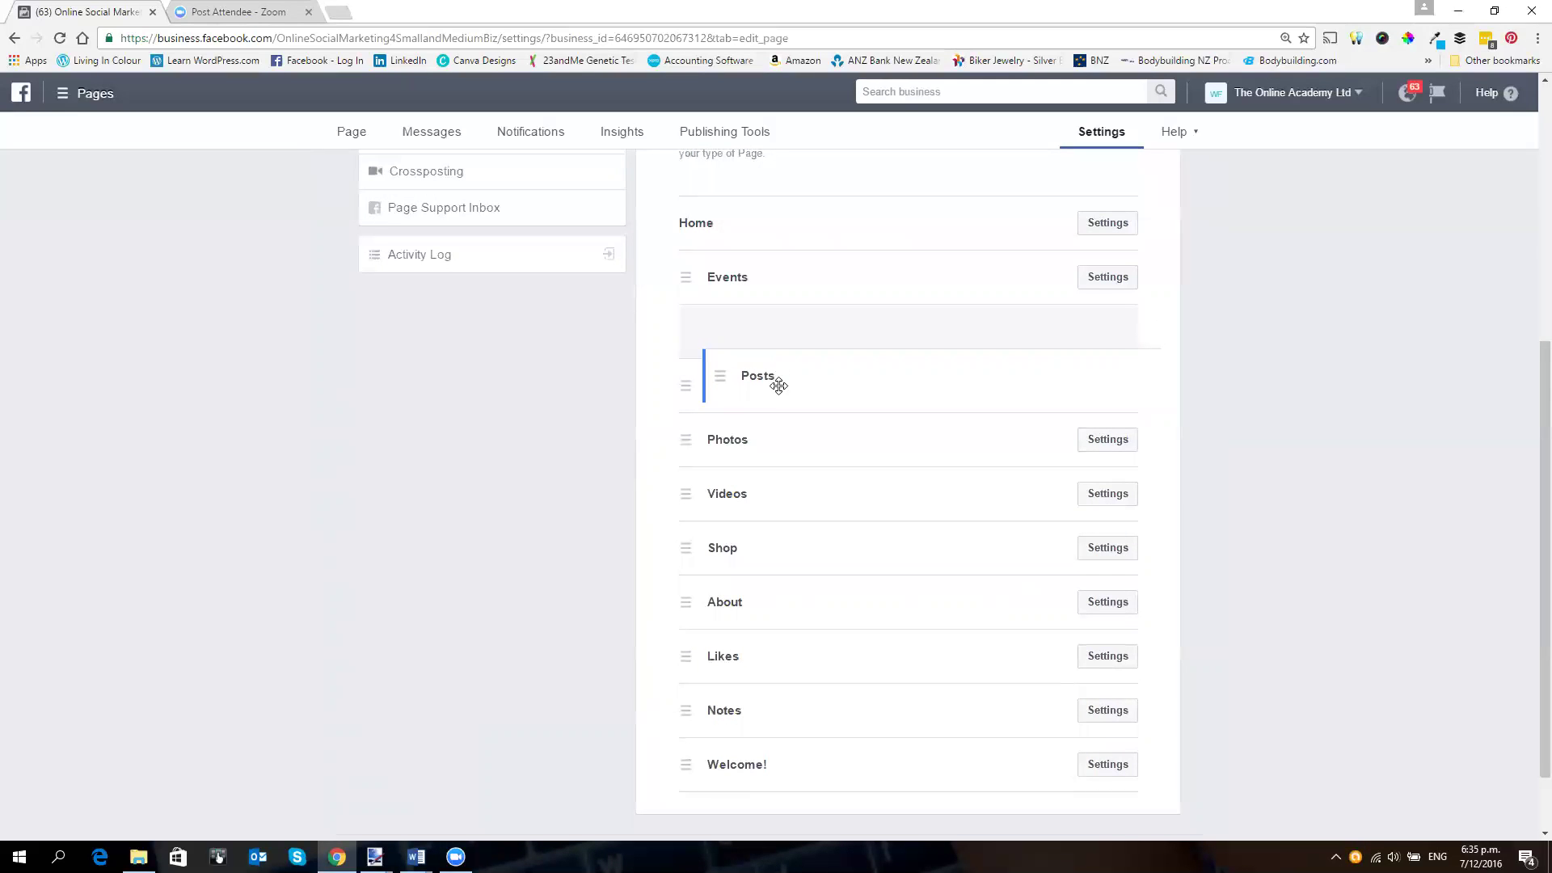
pyautogui.moveTo(780, 371); pyautogui.dragTo(755, 276)
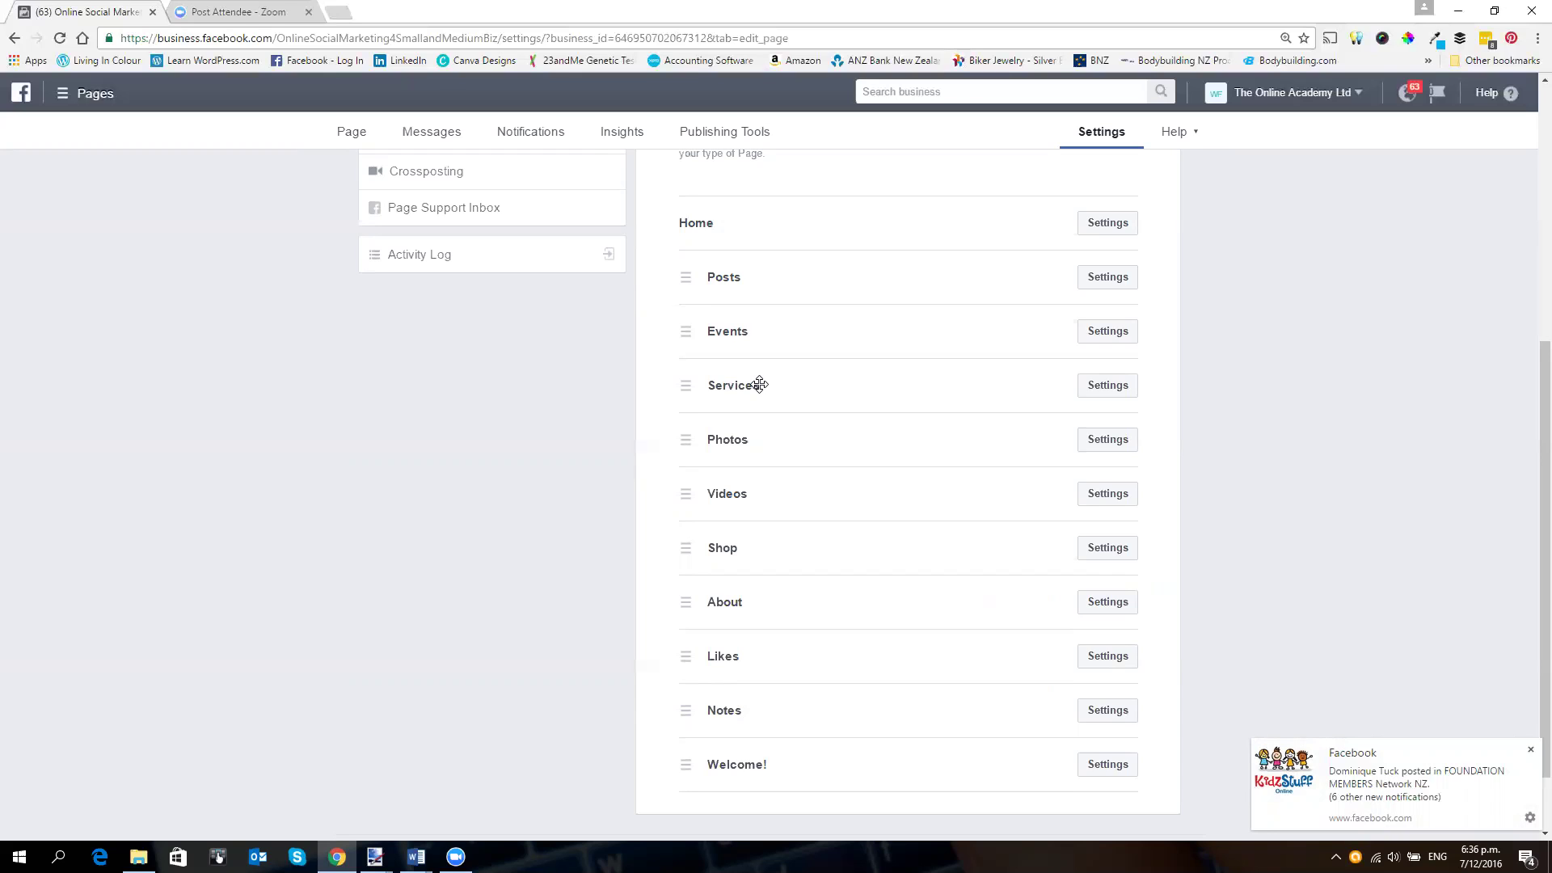
# - Go back to the business page and dismiss the Facebook notification popup
pyautogui.click(347, 132)
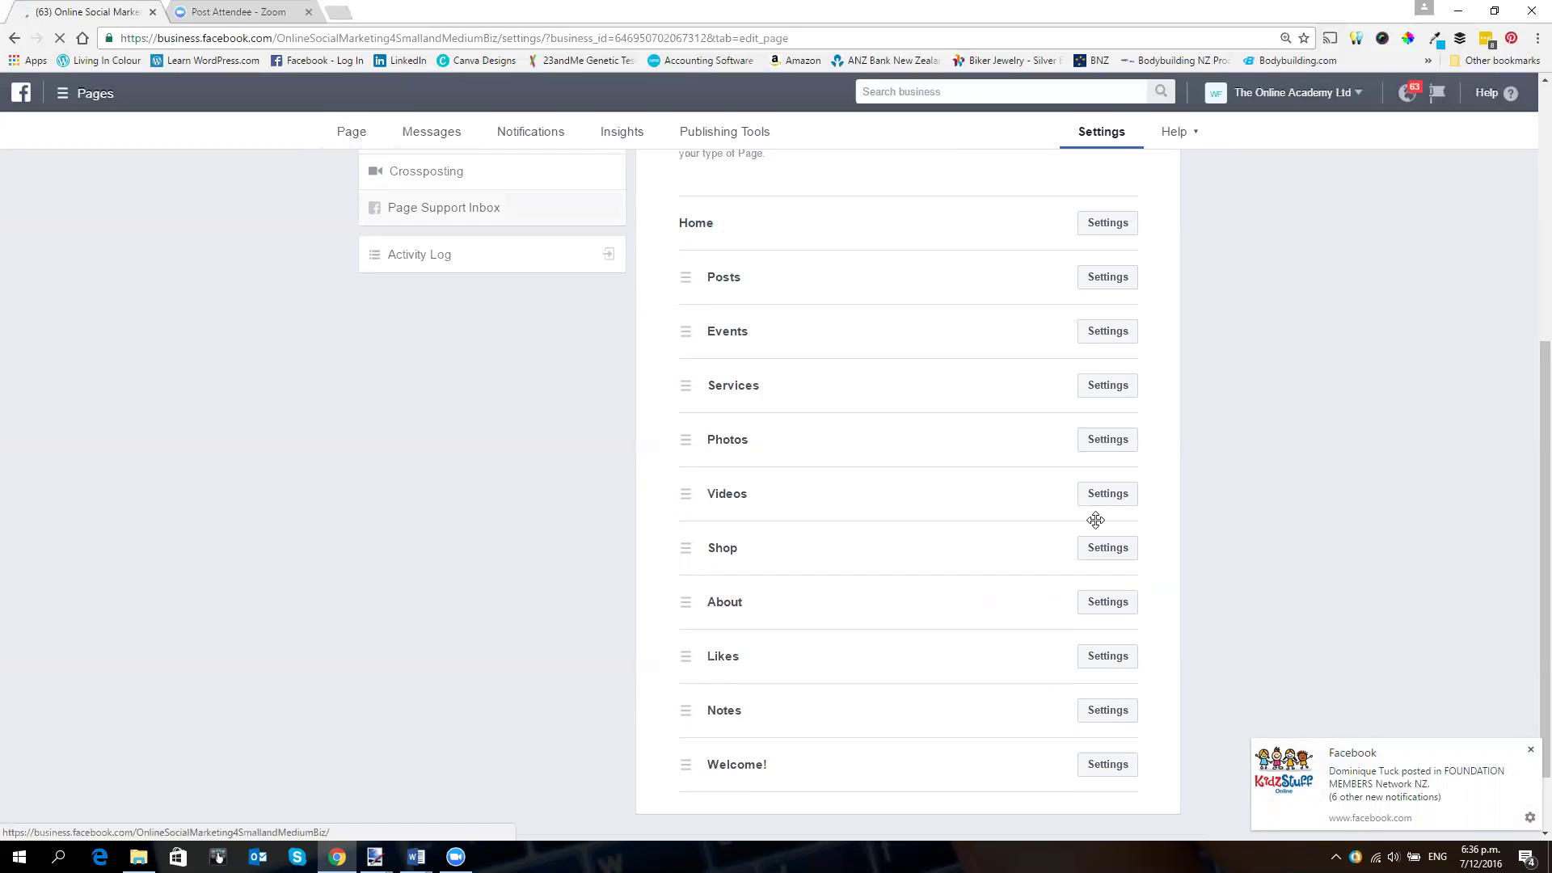
pyautogui.click(1530, 750)
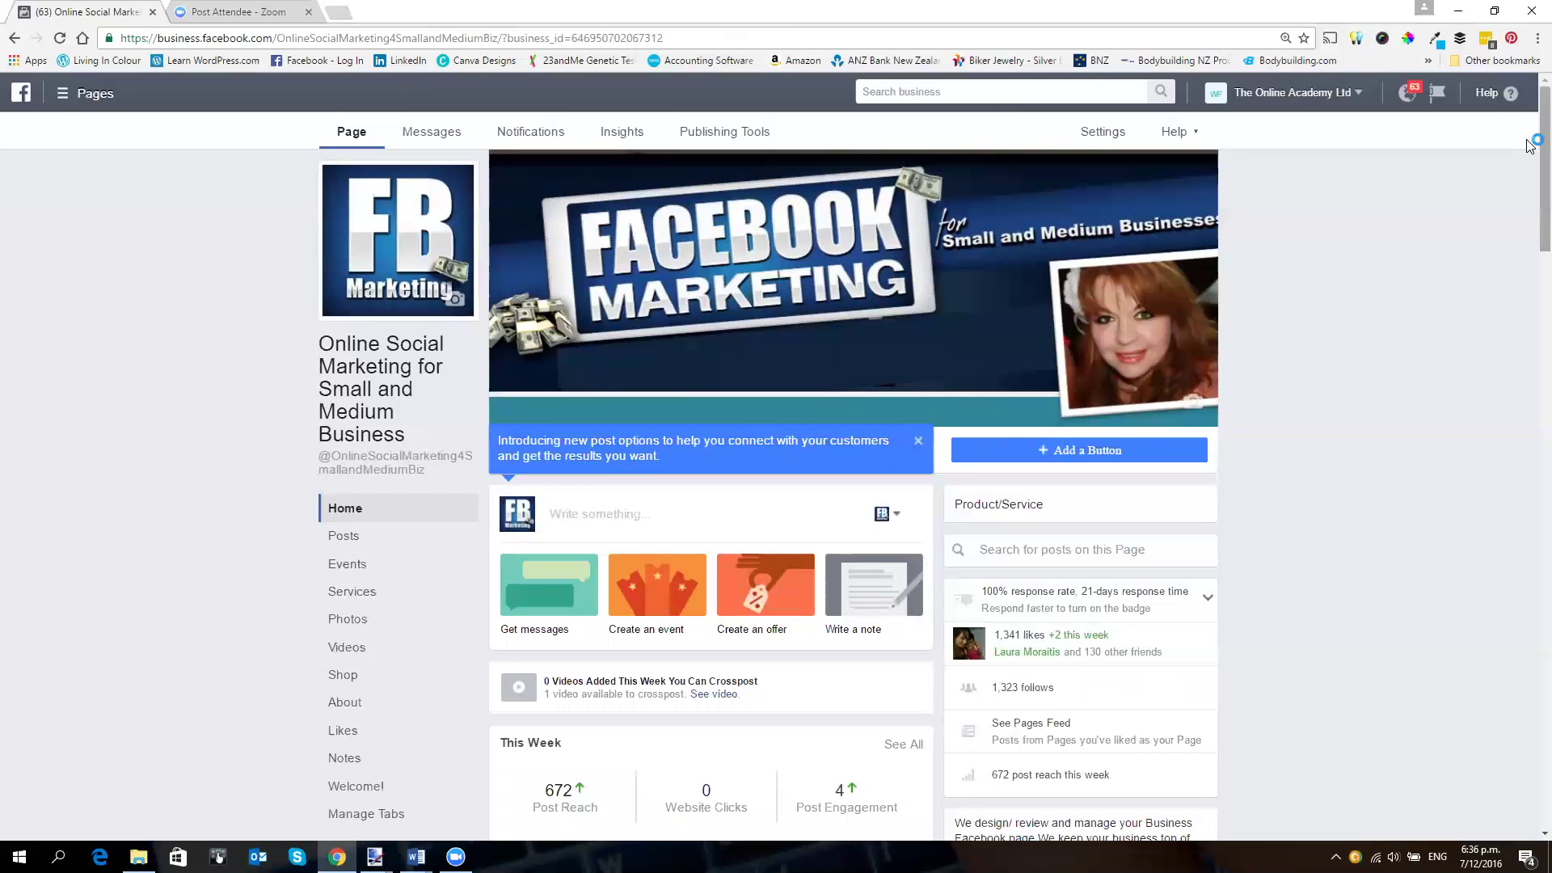
pyautogui.scroll(-1, 1531, 161)
pyautogui.scroll(-2, 1530, 161)
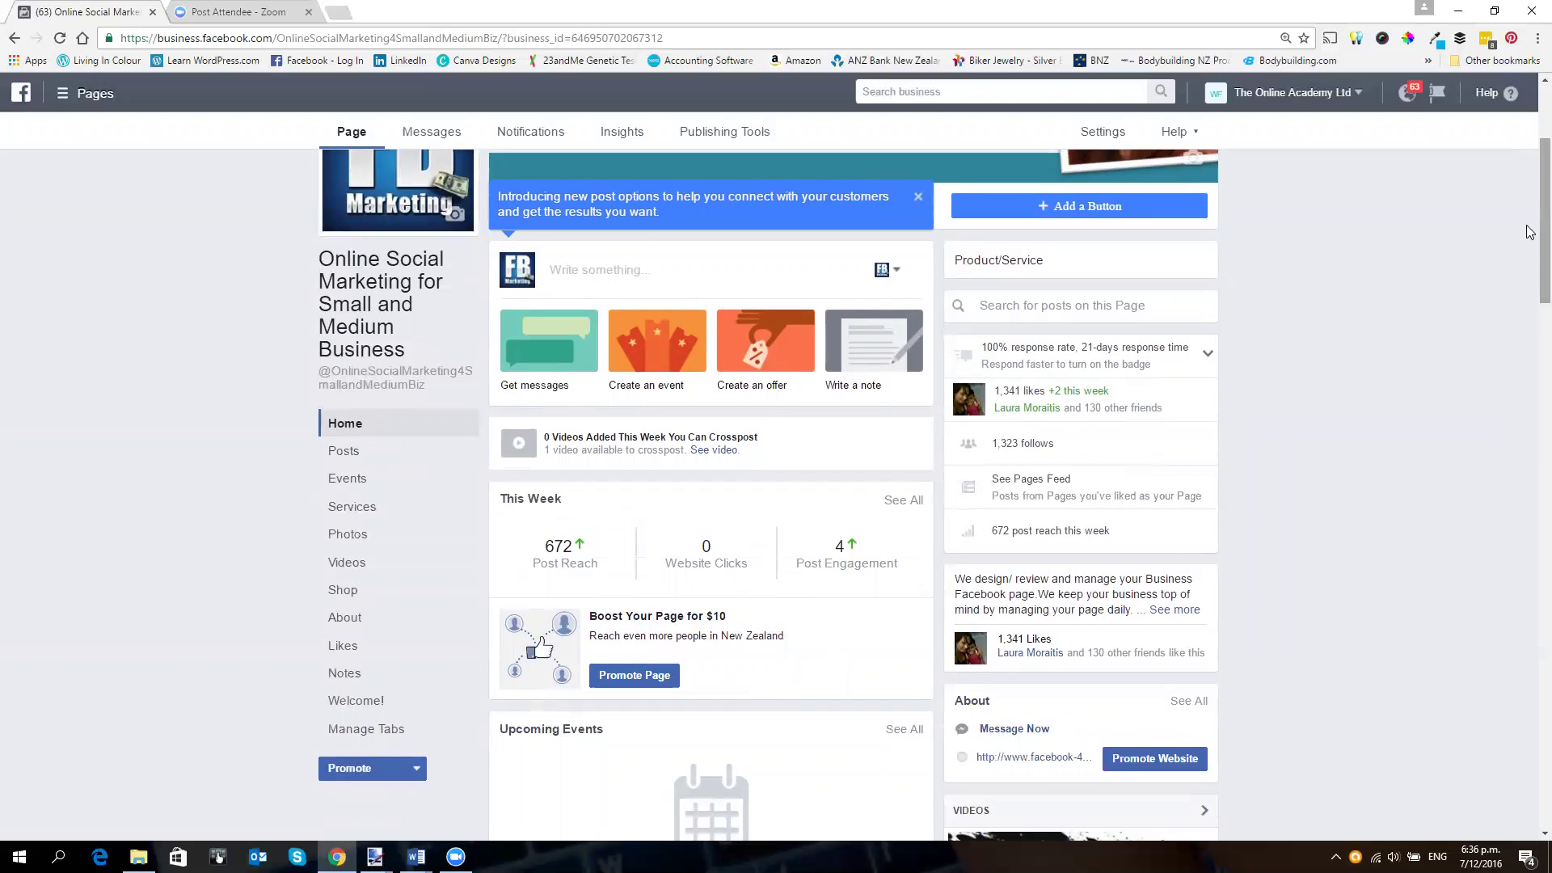
pyautogui.scroll(-3, 1530, 232)
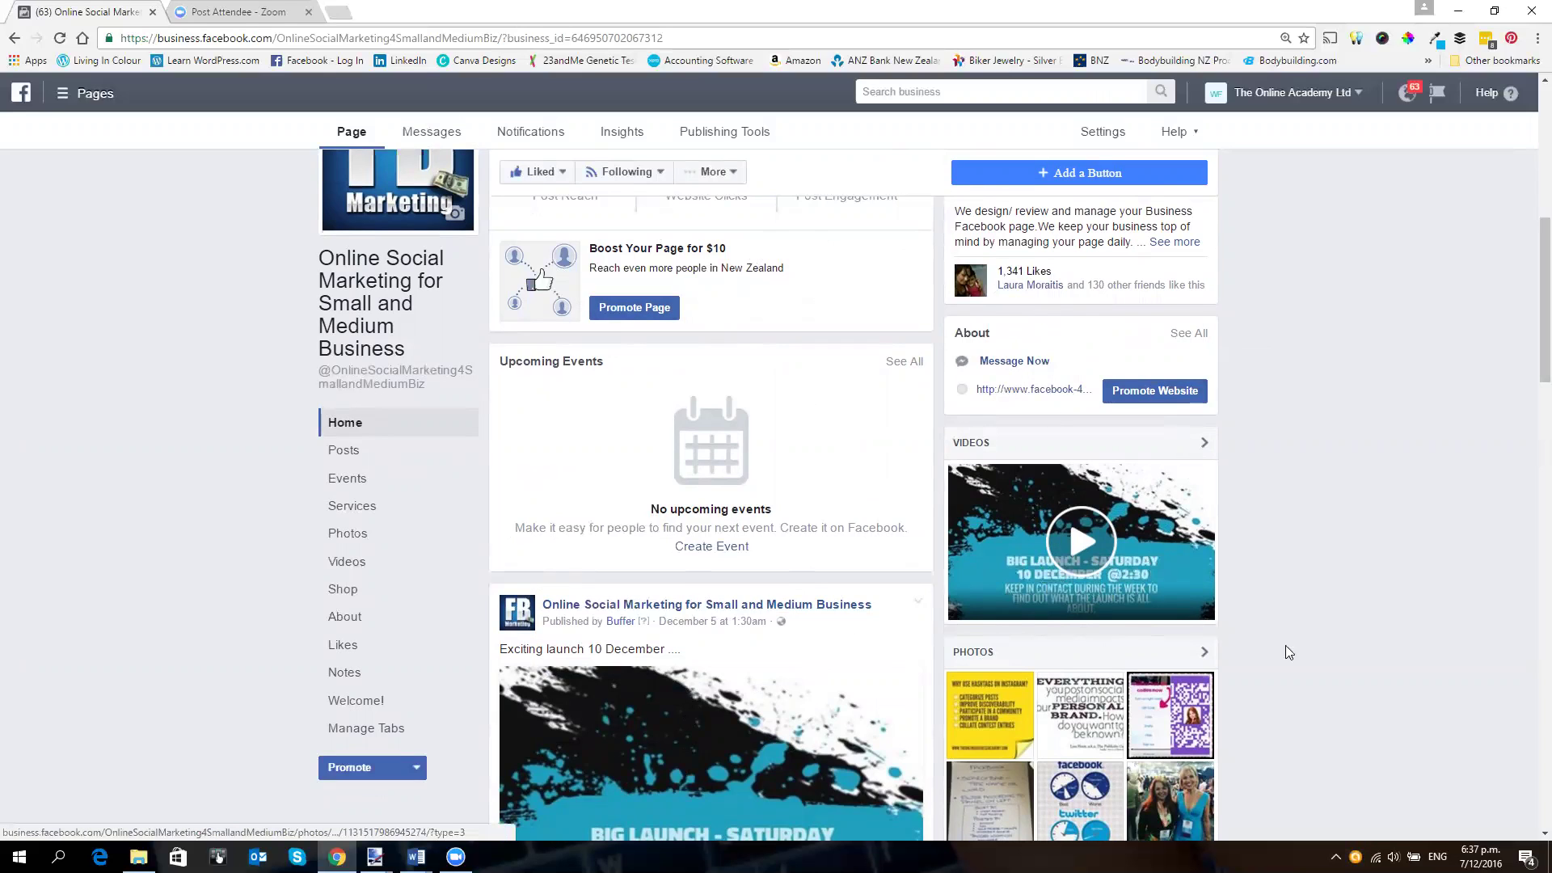
pyautogui.moveTo(1528, 349)
pyautogui.mouseDown()
pyautogui.moveTo(1529, 445)
pyautogui.moveTo(1529, 293)
pyautogui.moveTo(1528, 388)
pyautogui.mouseUp()
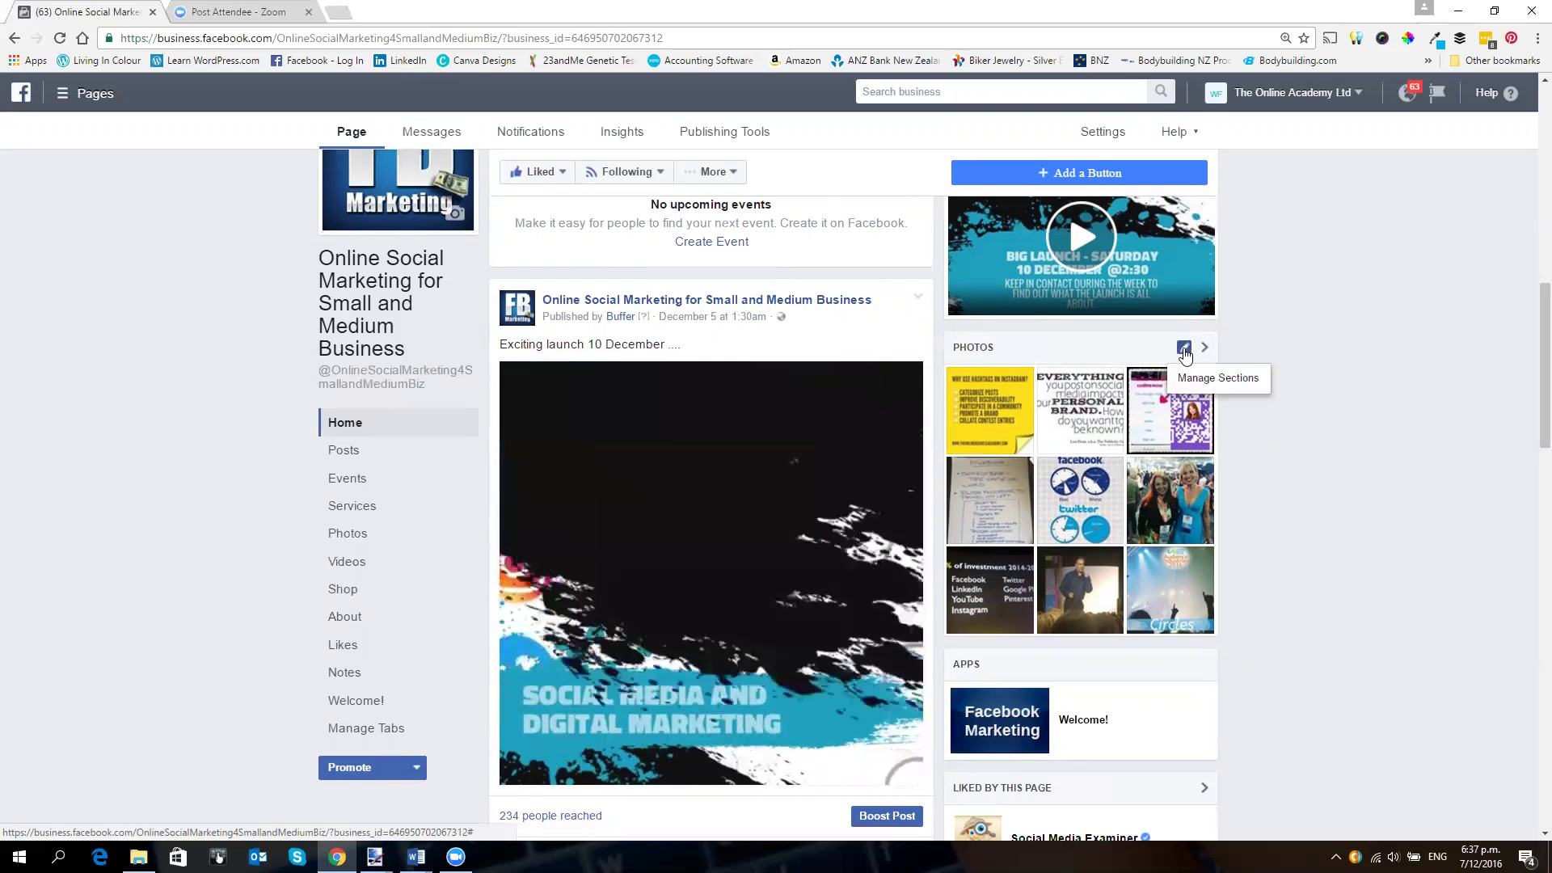
# - Move Apps to the bottom and Visitor Posts below People Also Like, then save the section order
pyautogui.click(1184, 351)
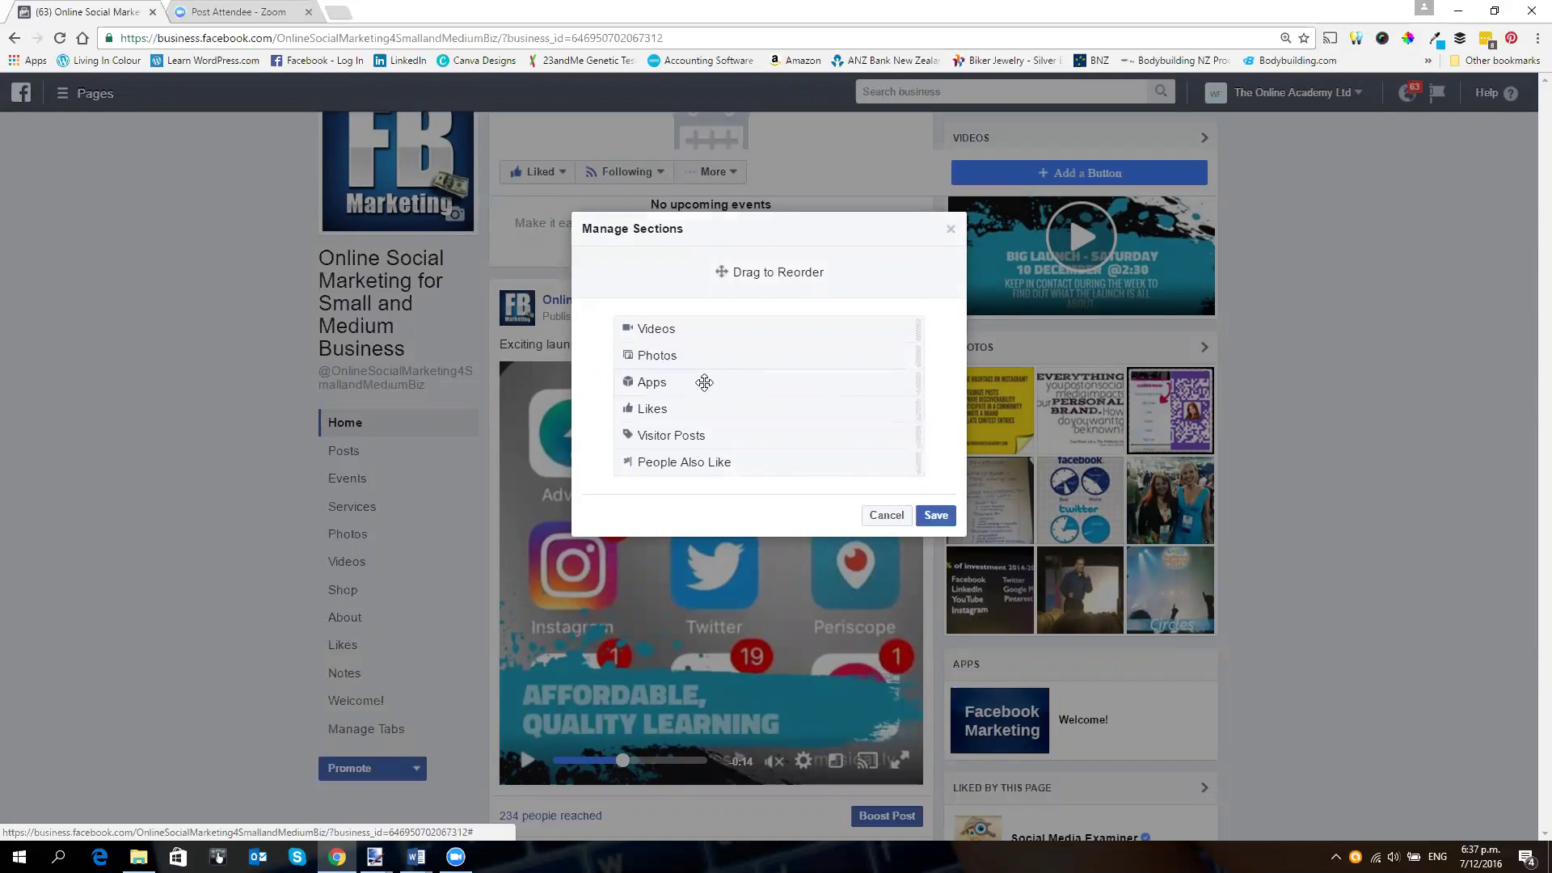
pyautogui.moveTo(704, 385); pyautogui.dragTo(706, 463)
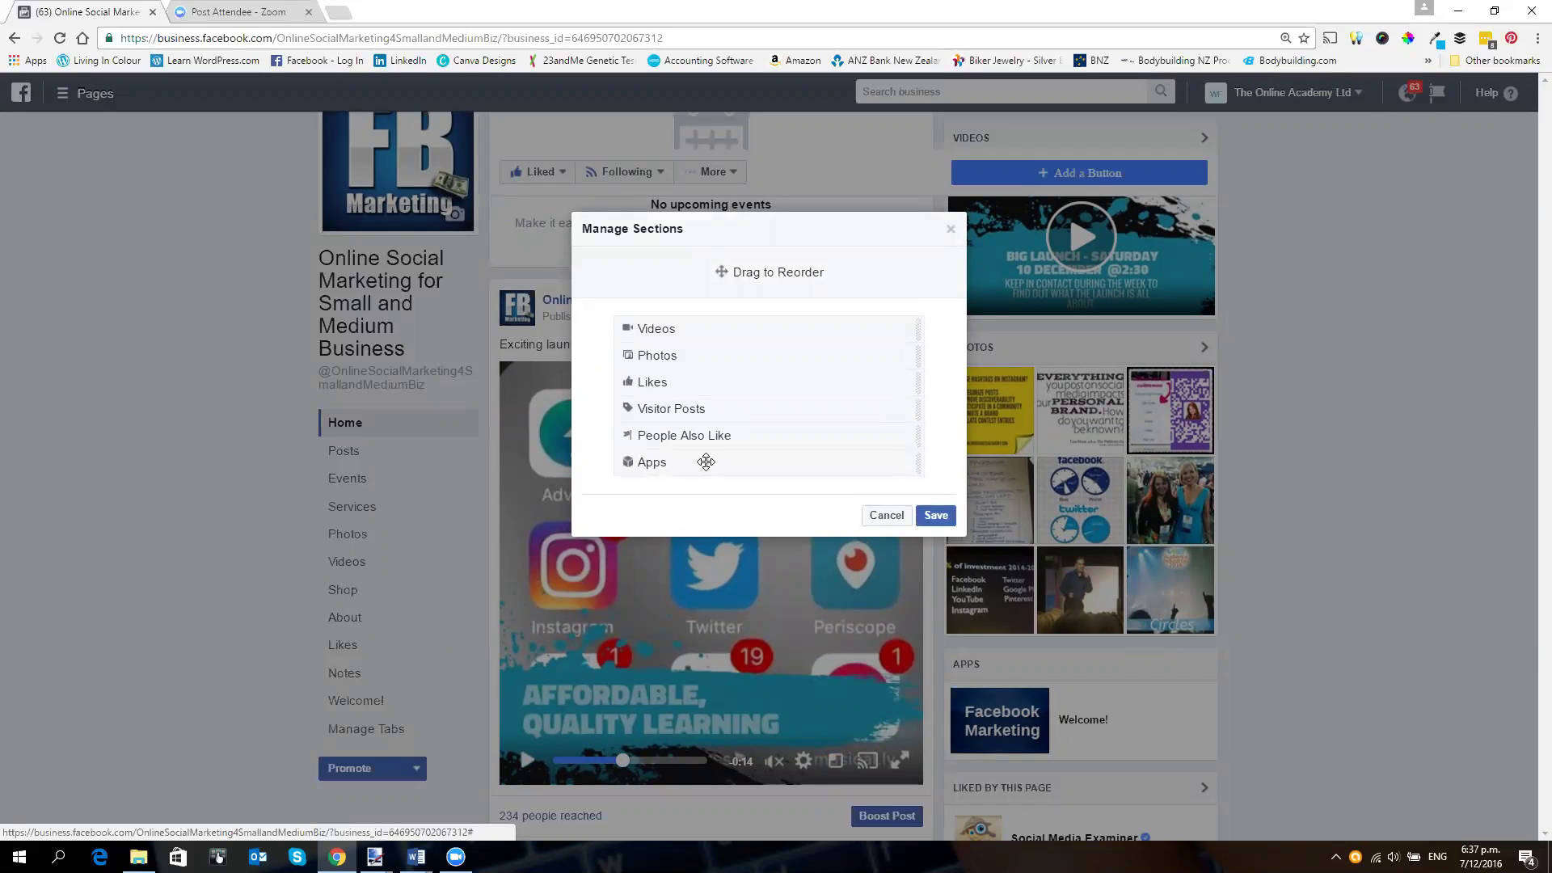
pyautogui.moveTo(712, 409); pyautogui.dragTo(700, 434)
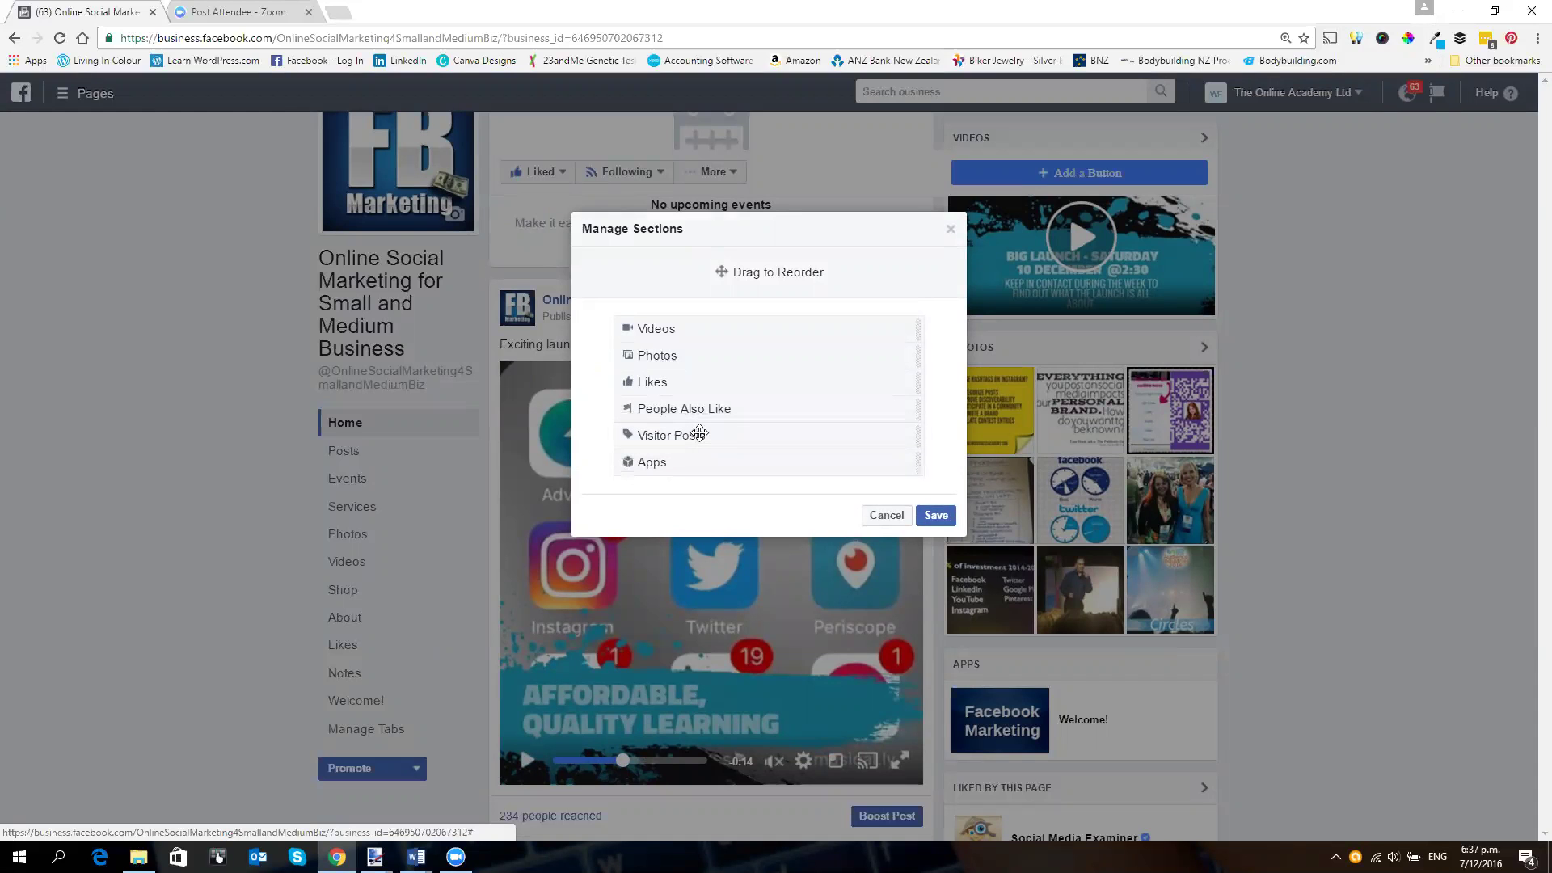
pyautogui.click(949, 516)
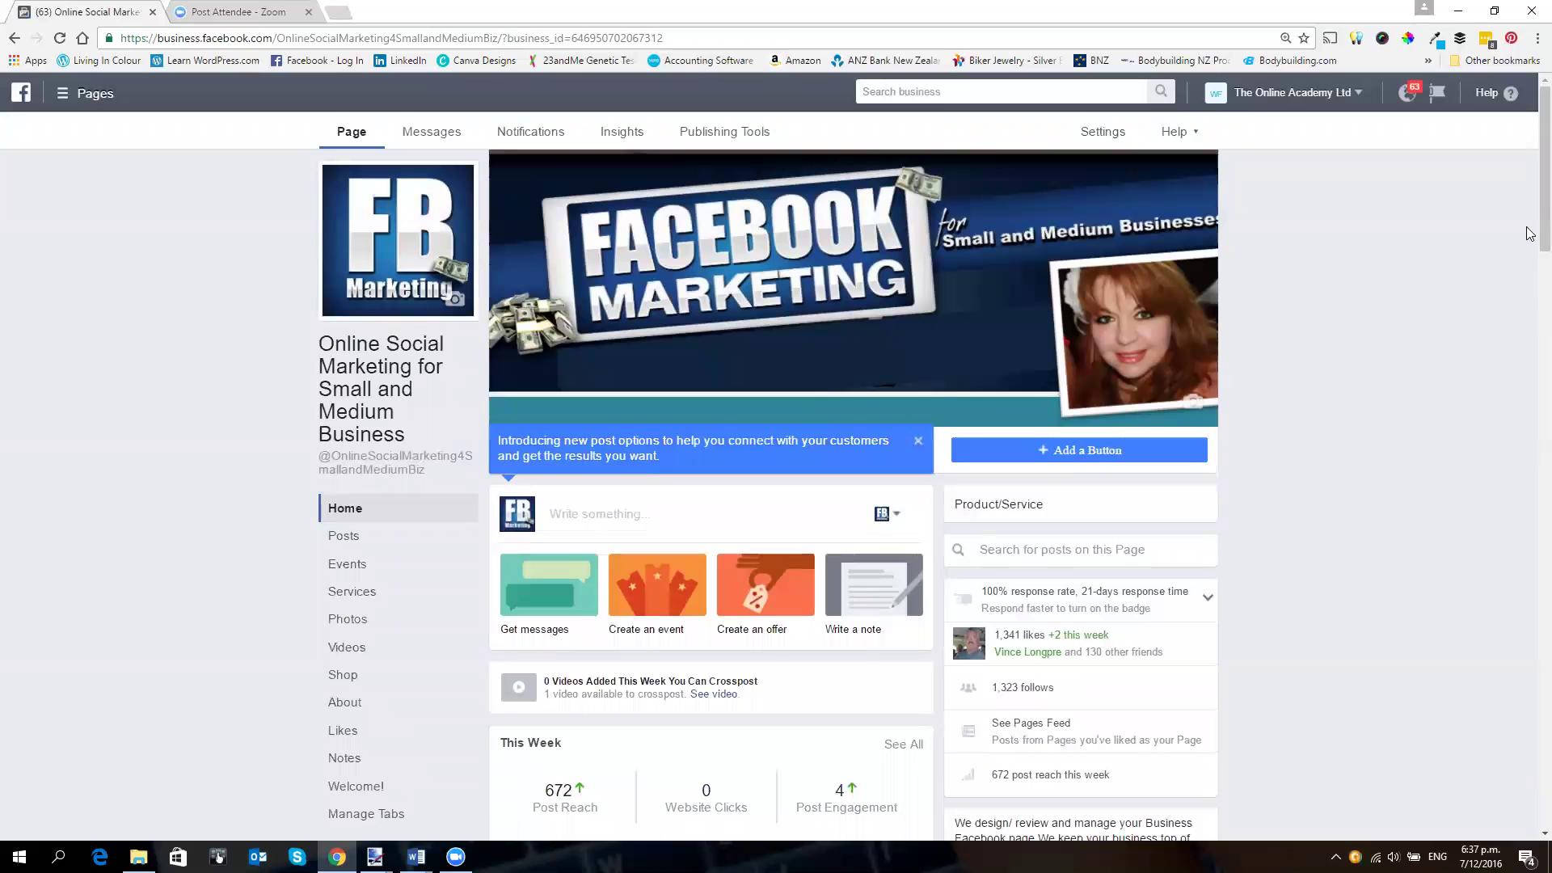
pyautogui.scroll(-2, 1528, 287)
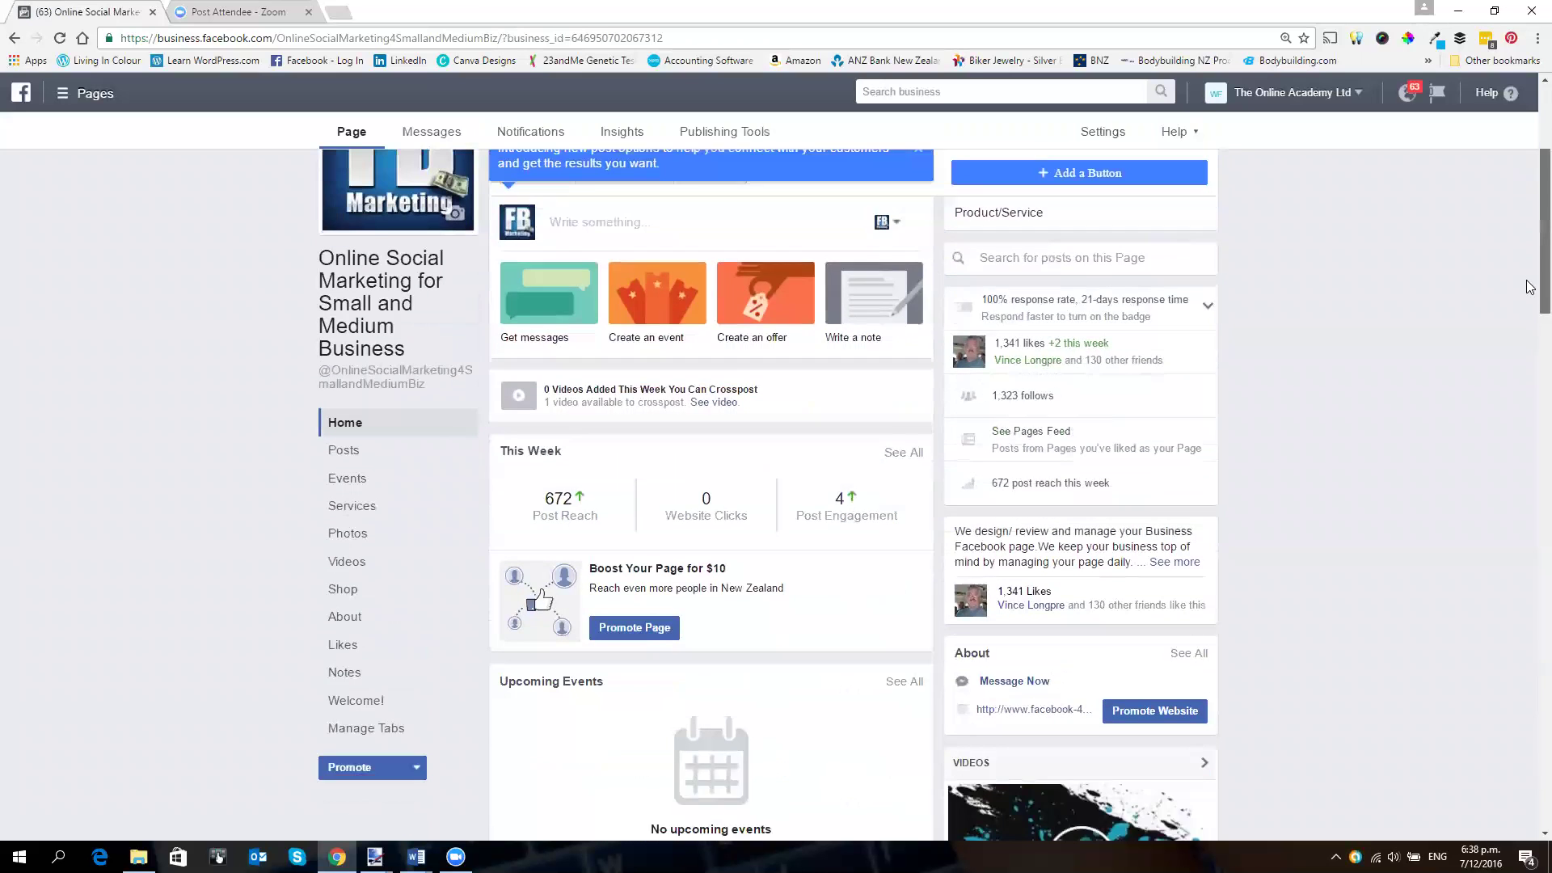
pyautogui.scroll(-2, 1530, 287)
pyautogui.scroll(-1, 1529, 347)
pyautogui.scroll(-2, 1529, 426)
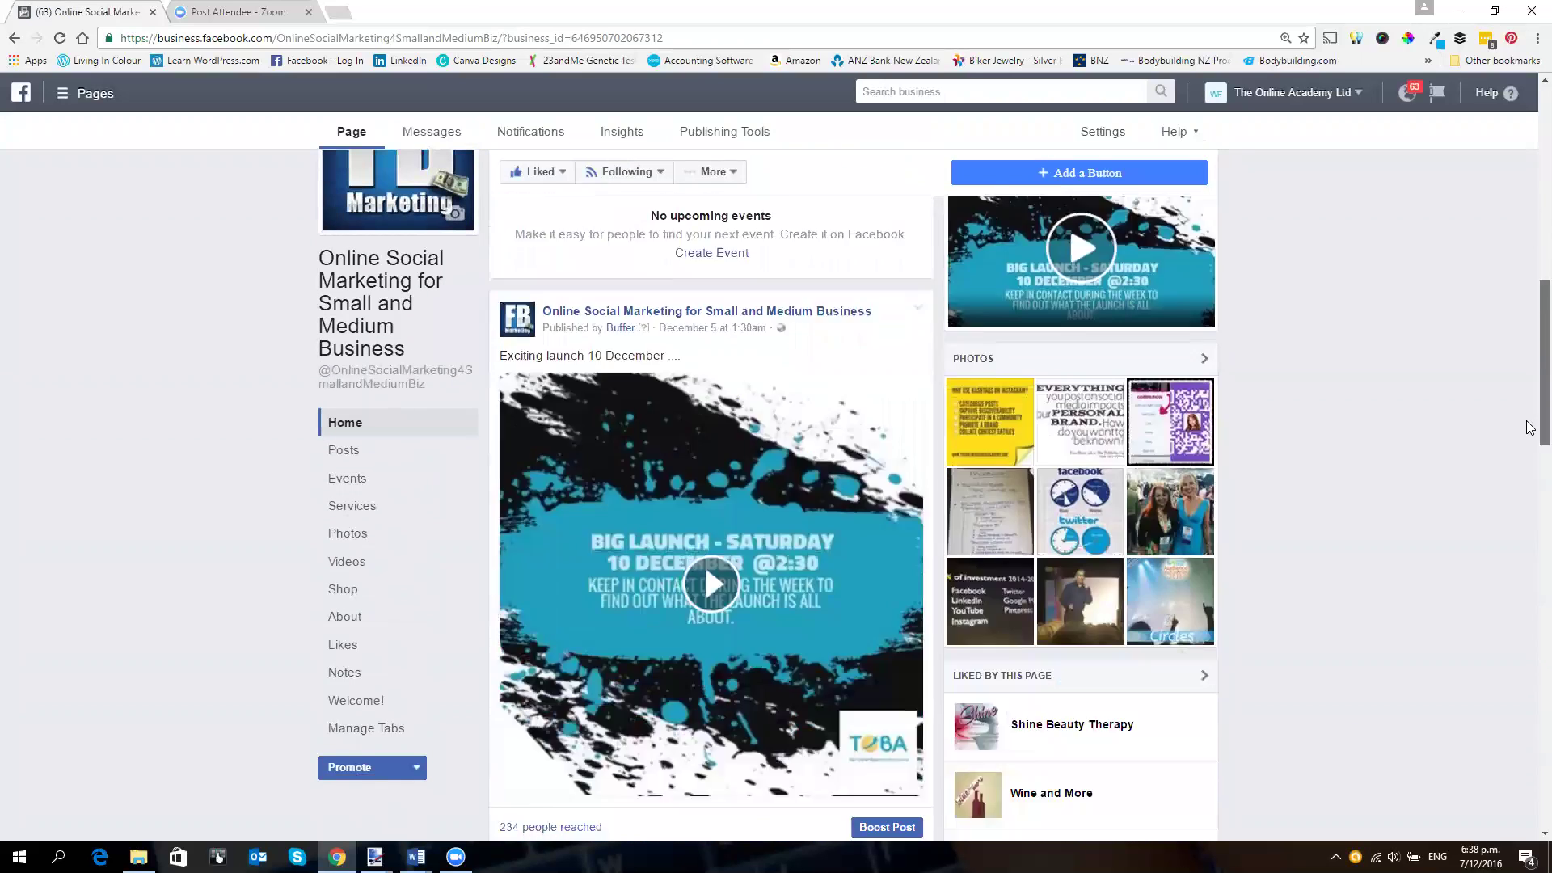
pyautogui.moveTo(1530, 428); pyautogui.dragTo(1529, 616)
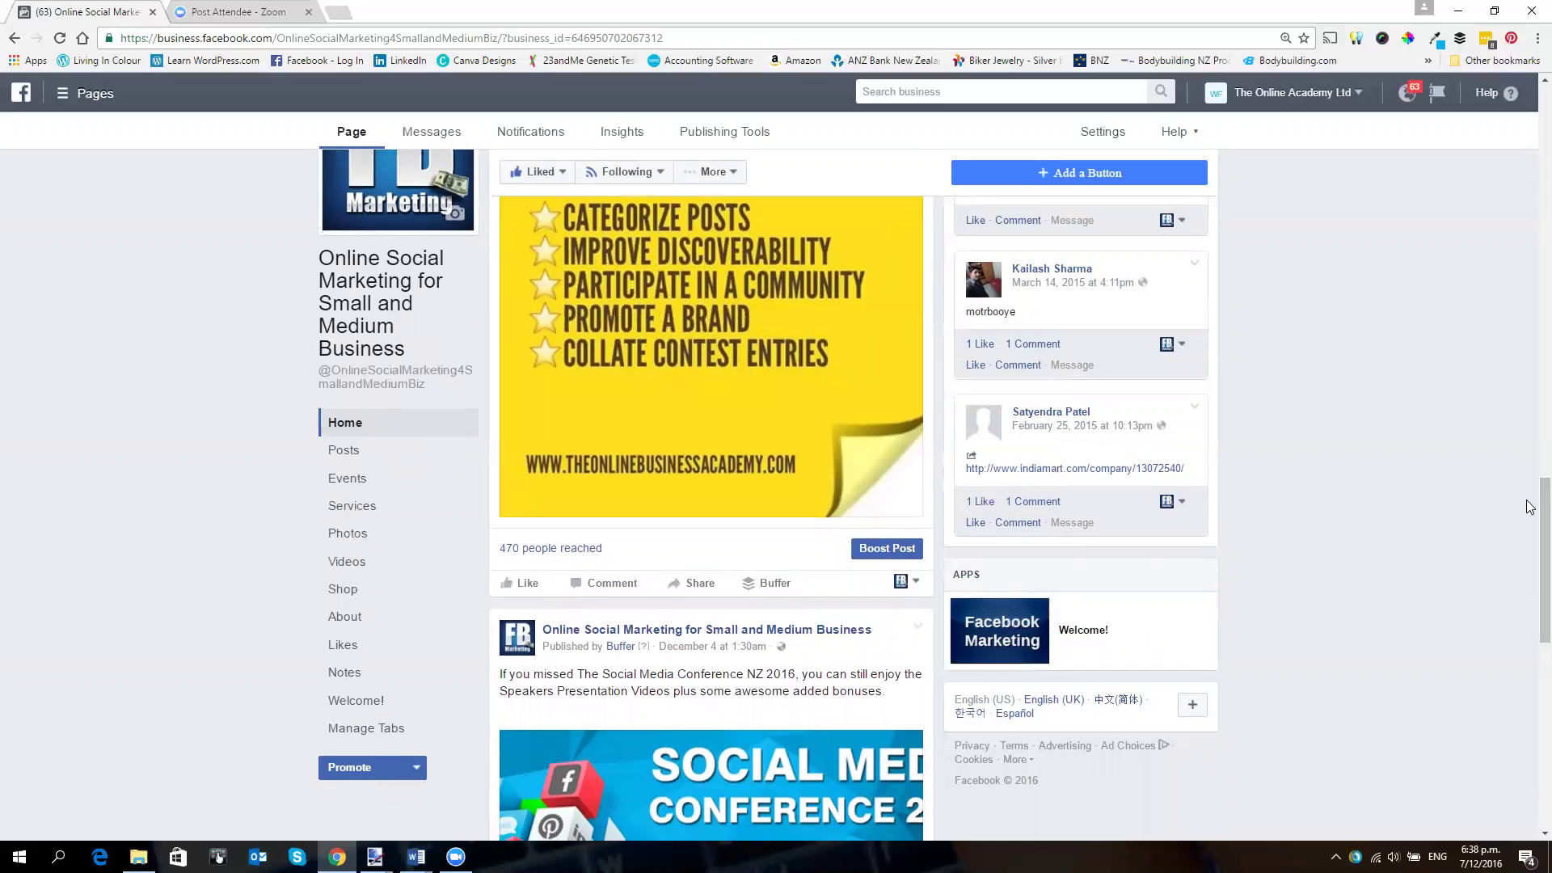
pyautogui.moveTo(1528, 507); pyautogui.dragTo(1529, 261)
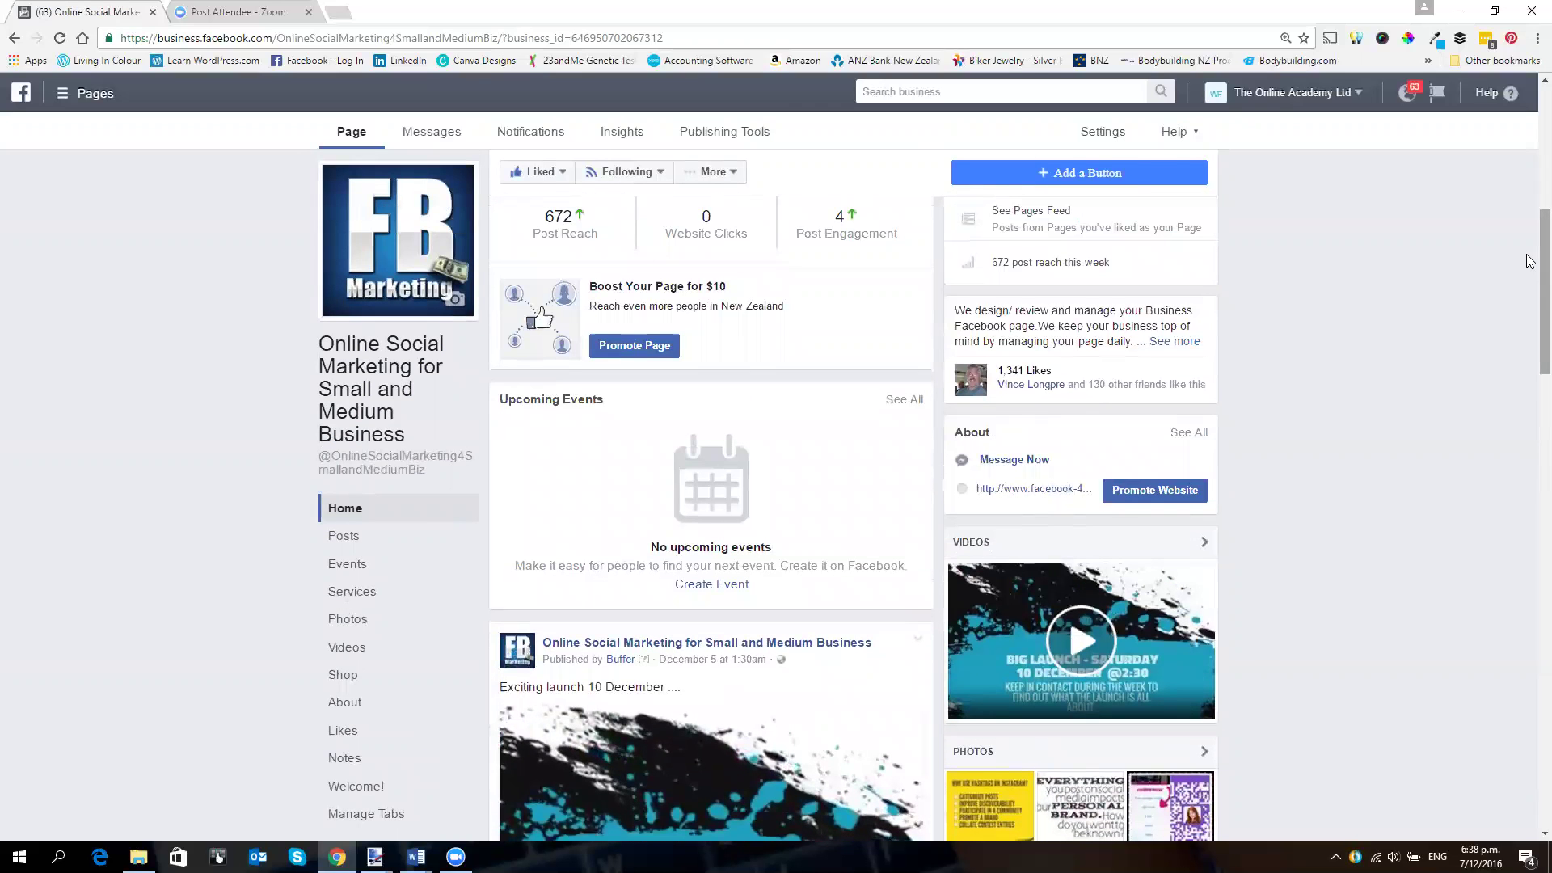